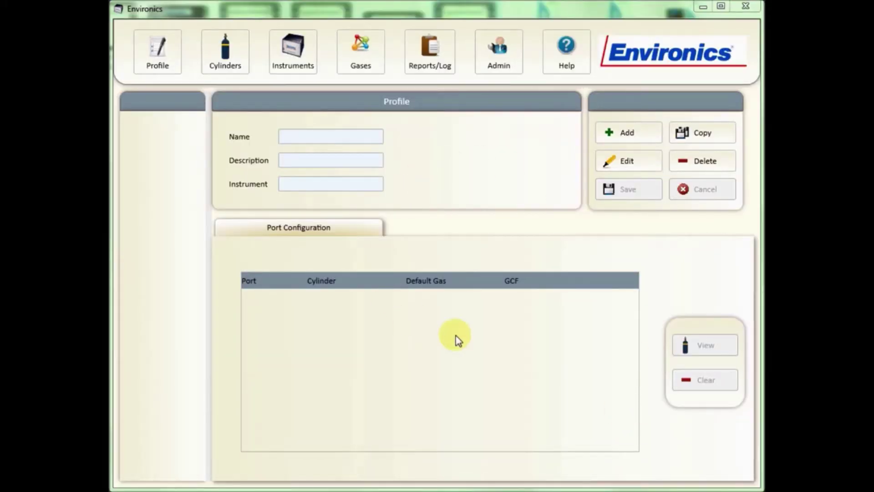
- Open the cylinder definitions and add a new cylinder record for Nitrogen
click(238, 70)
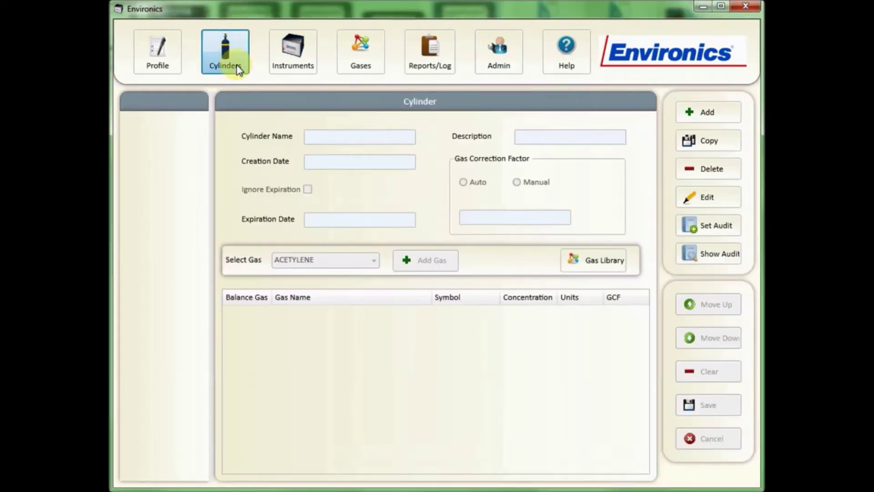
click(721, 121)
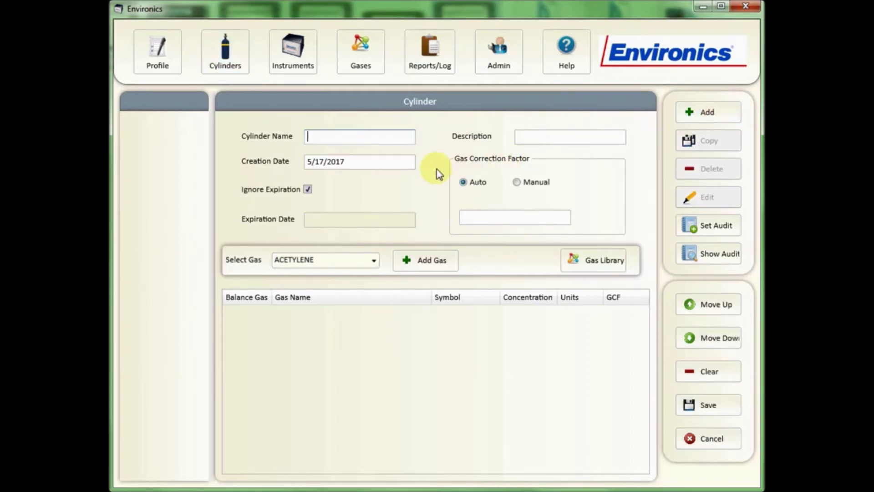
text(Nitr)
text(ogen)
- Add NITROGEN as the 100% balance gas and save the Nitrogen cylinder
click(377, 266)
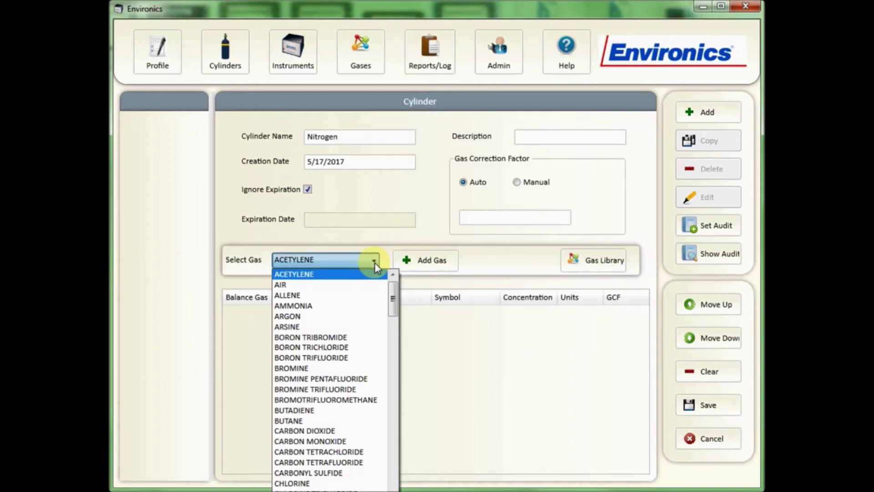
key(n)
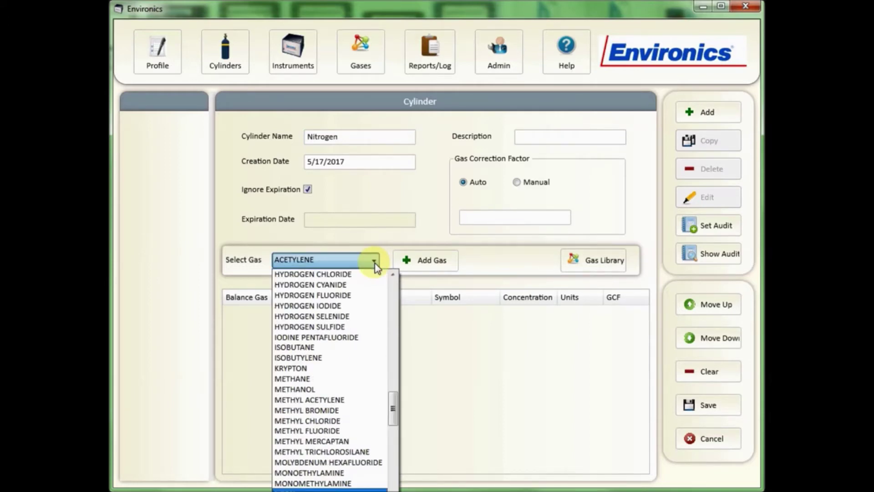
scroll(360, 417, down, 1)
scroll(361, 418, down, 3)
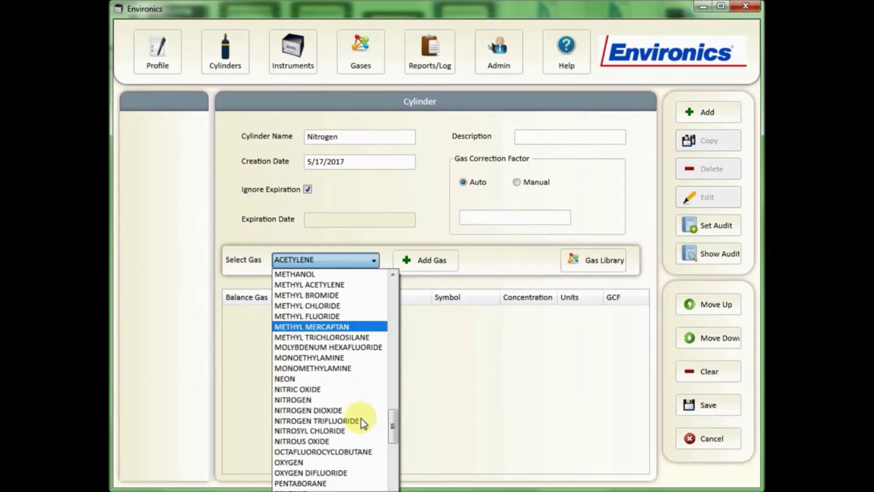
click(342, 403)
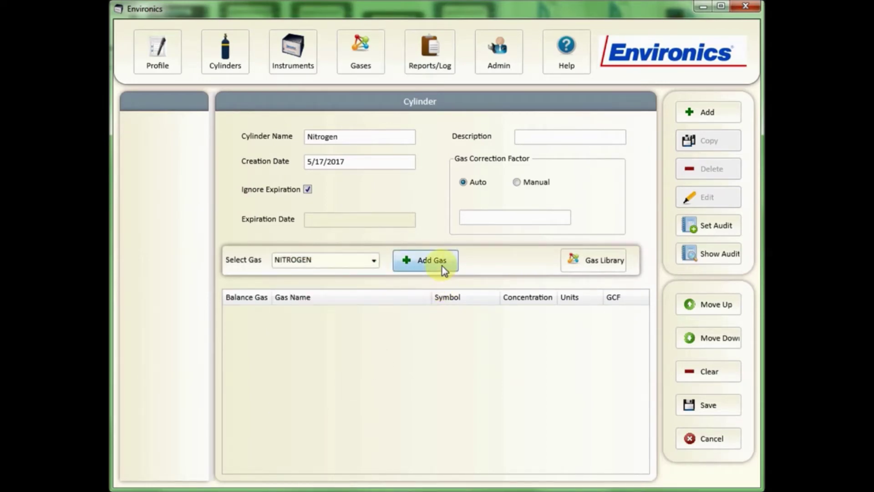
click(412, 262)
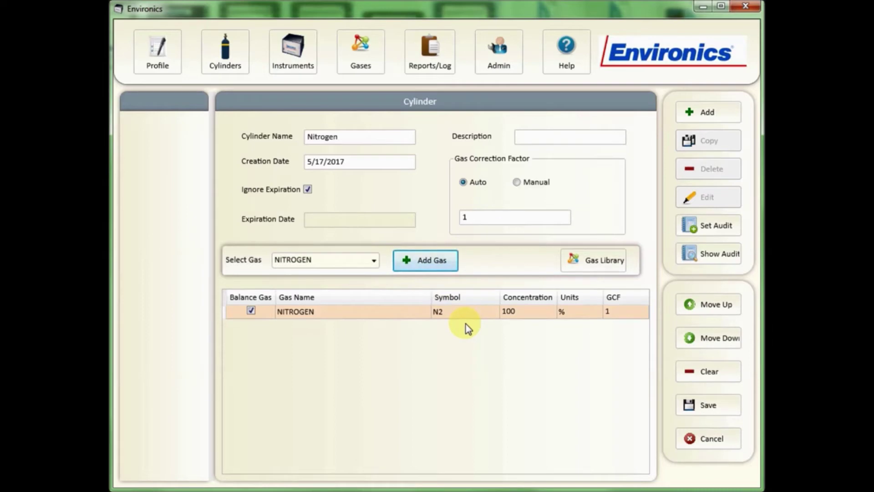
click(713, 405)
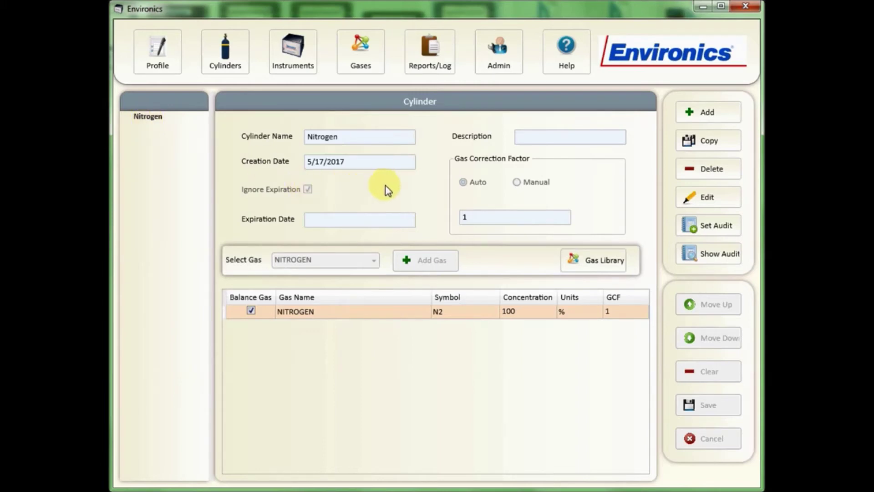
- Start a fresh blank cylinder record with Nitrogen kept in the list
click(716, 115)
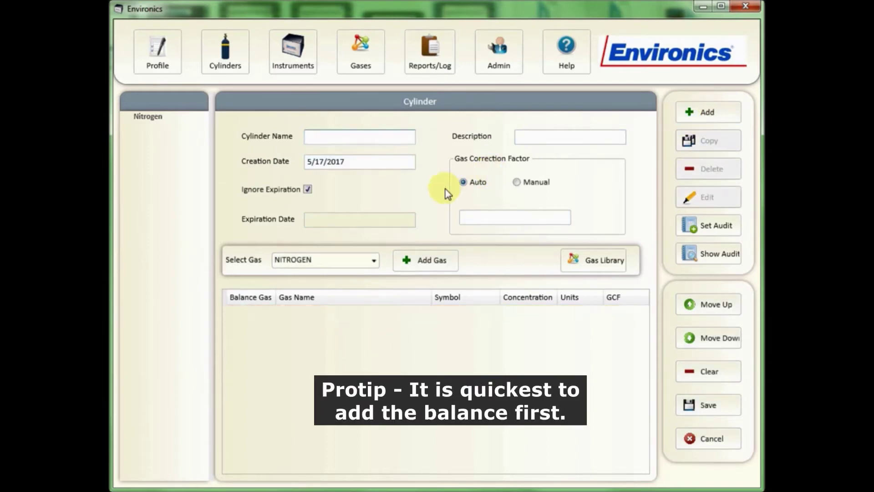
text(10% CO2)
- Add NITROGEN as balance and CARBON DIOXIDE to the 10% CO2 cylinder
click(415, 263)
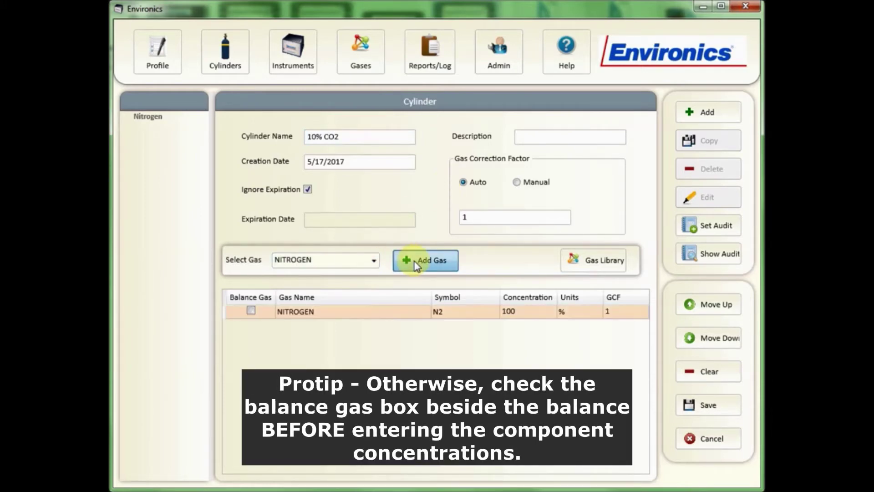
click(375, 262)
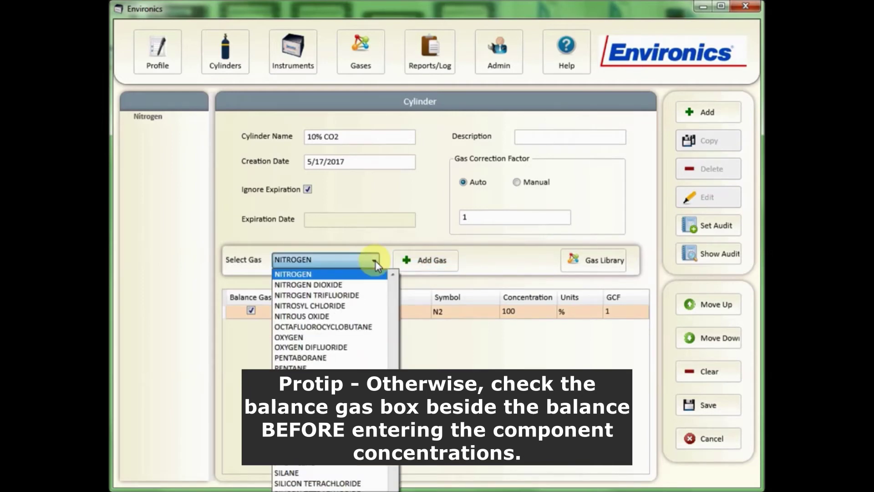
key(c)
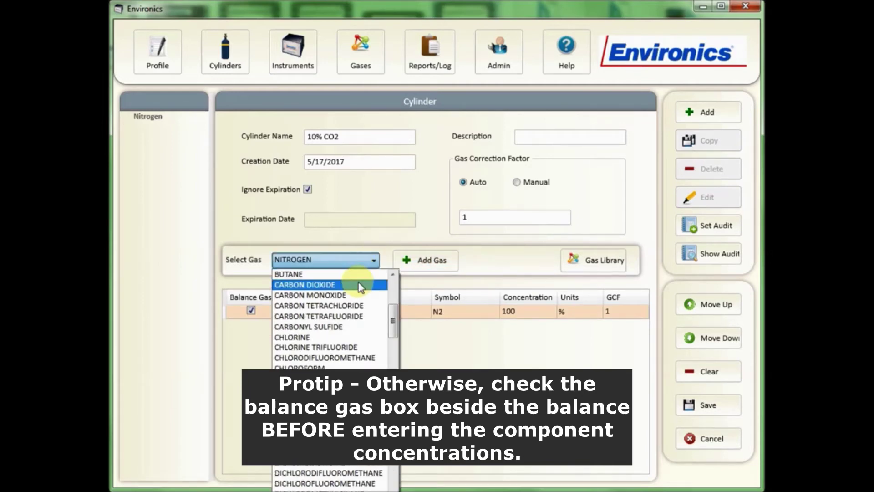
click(359, 285)
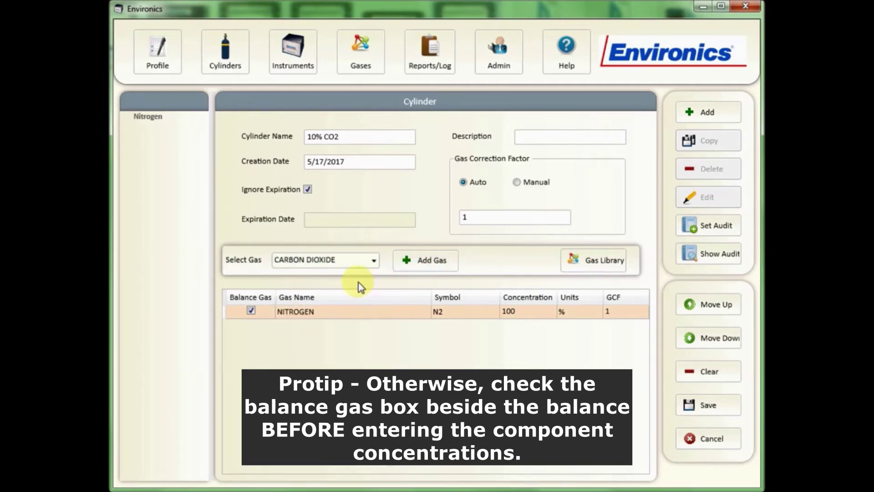
click(430, 267)
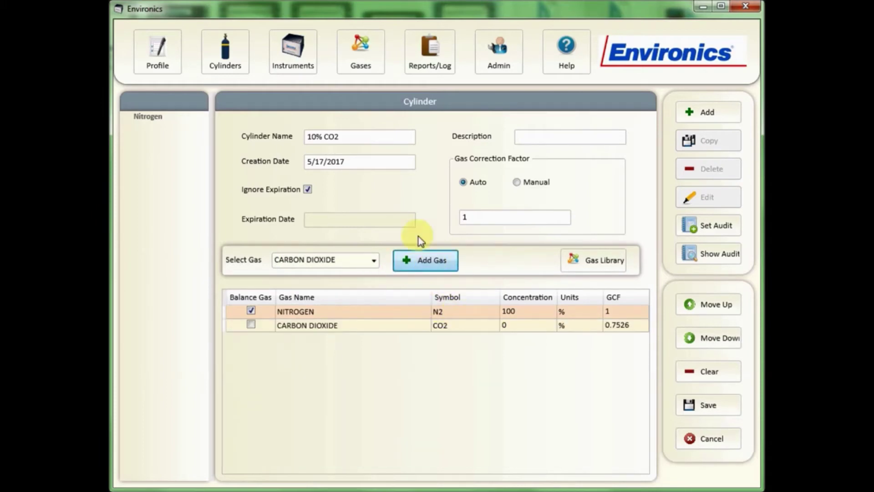
click(517, 331)
text(1)
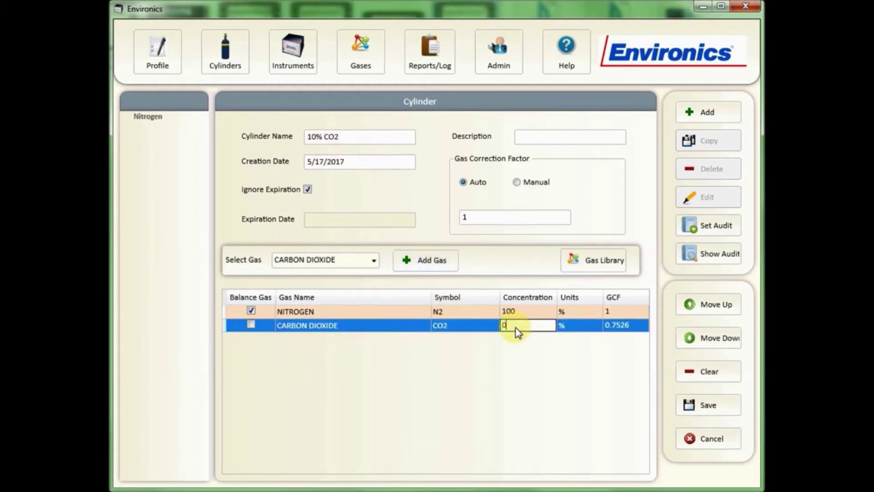
text(0)
- Enter 10 for carbon dioxide concentration with units kept as %
key(Return)
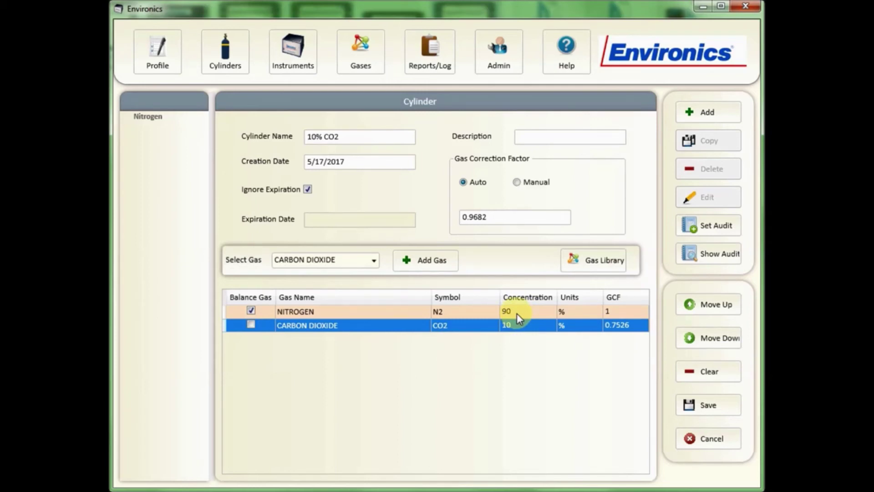
click(586, 326)
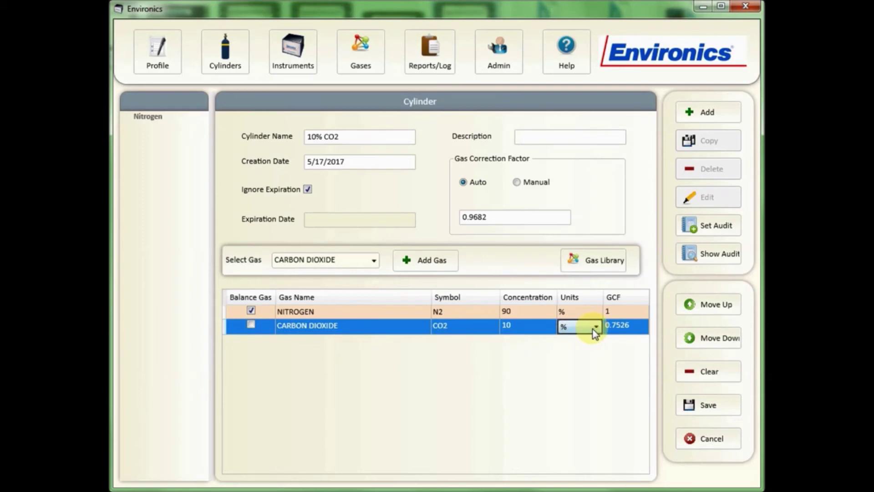
click(580, 328)
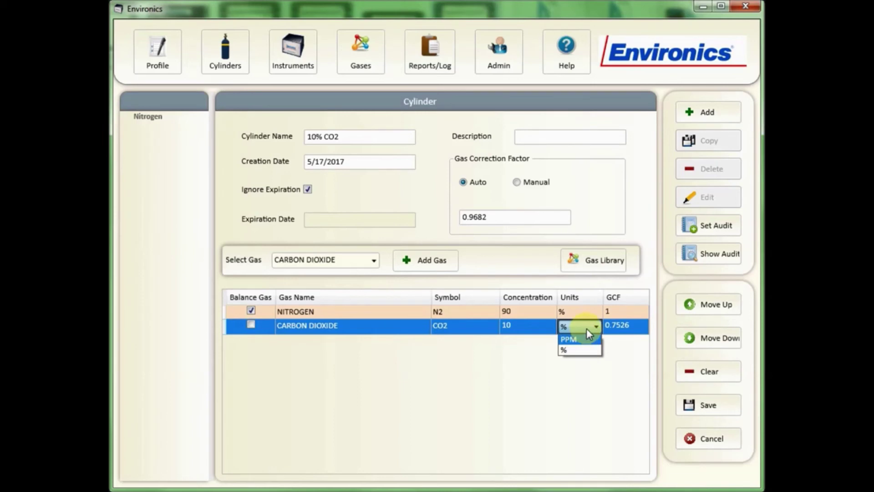
click(559, 329)
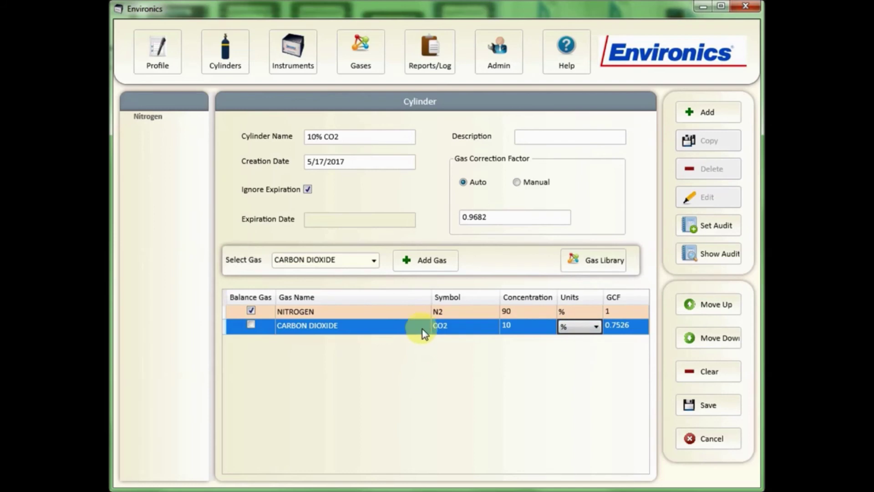
- Save the 10% CO2 cylinder and reopen it with Edit
click(735, 409)
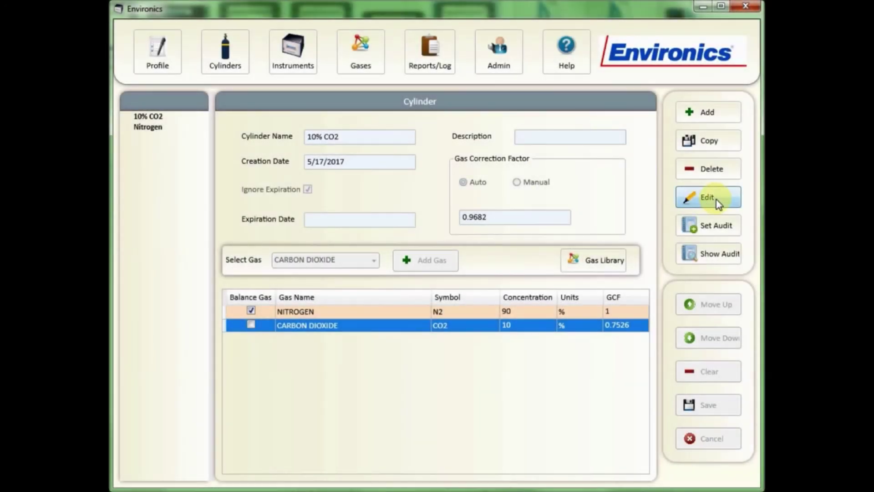
click(719, 204)
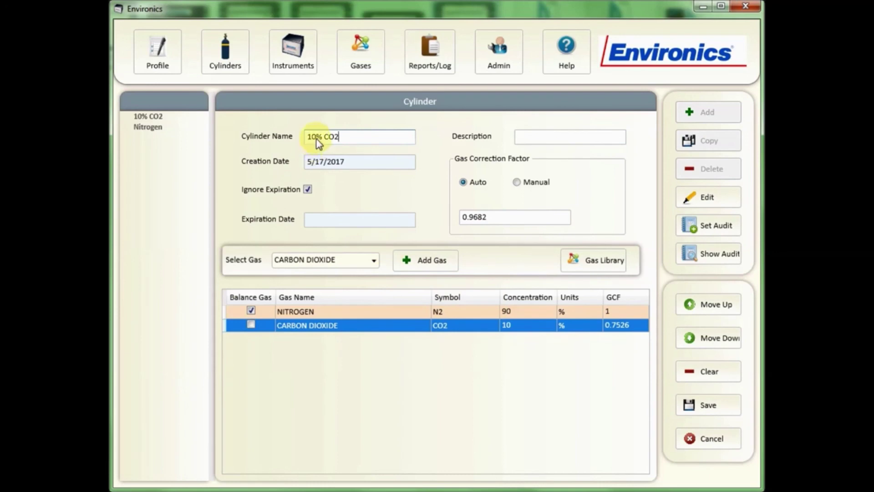
text(5)
- Rename the cylinder to 5% CO2 and set carbon dioxide to 5
click(516, 331)
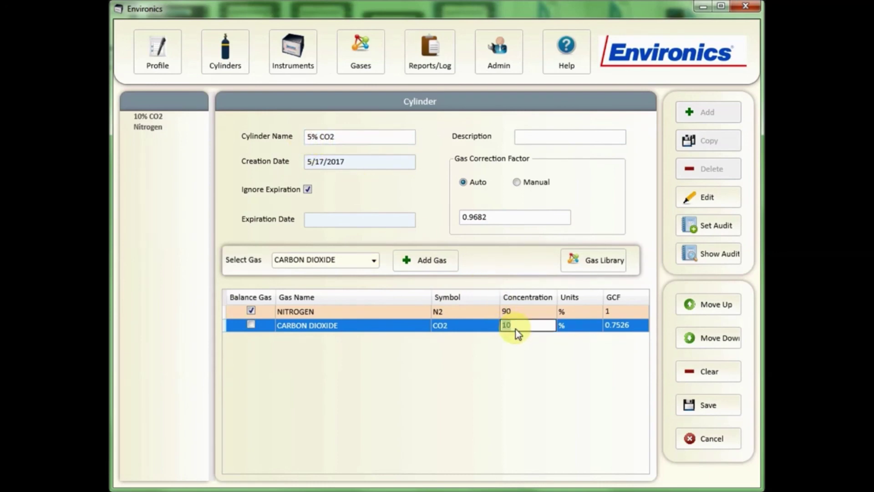
text(5)
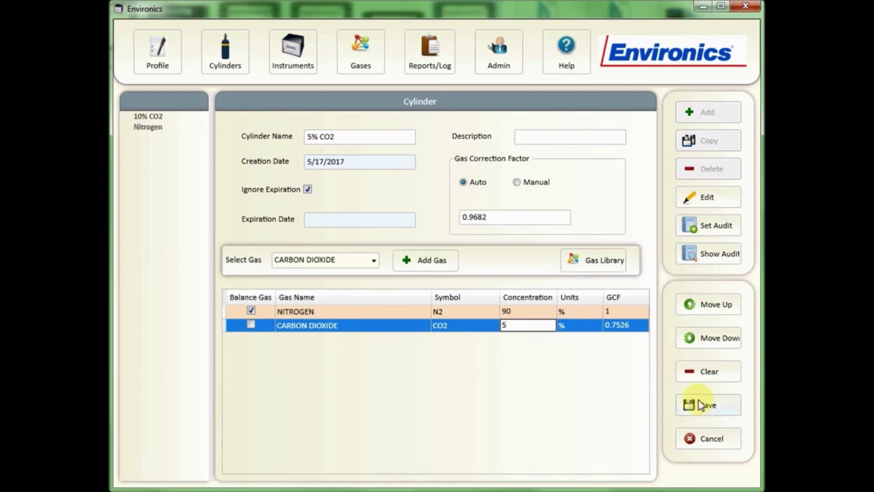